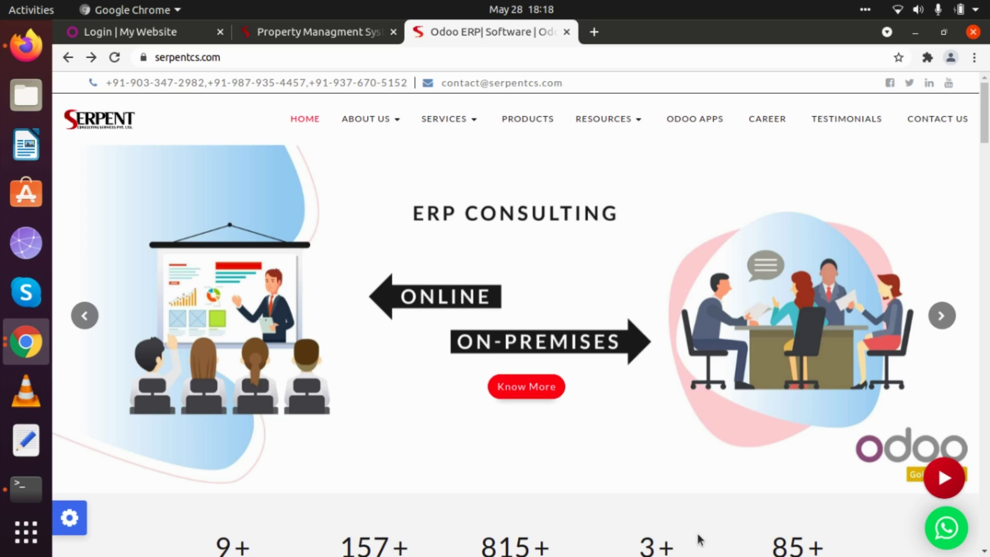
Switch to the localhost 'Login | My Website' login page
{"action": "left_click", "coordinate": [179, 41]}
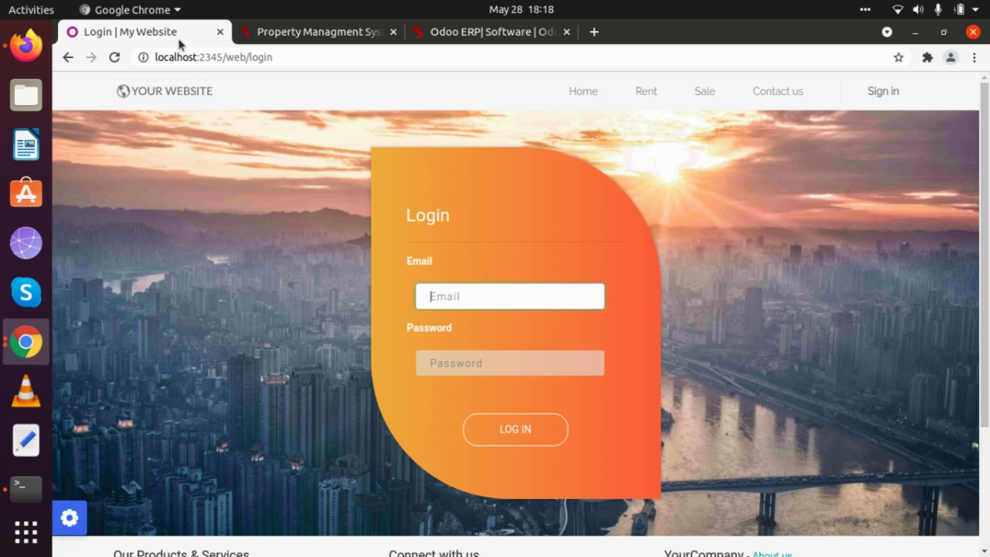
Log in to Odoo with the administrator account
{"action": "left_click", "coordinate": [459, 295]}
{"action": "type", "text": "admi"}
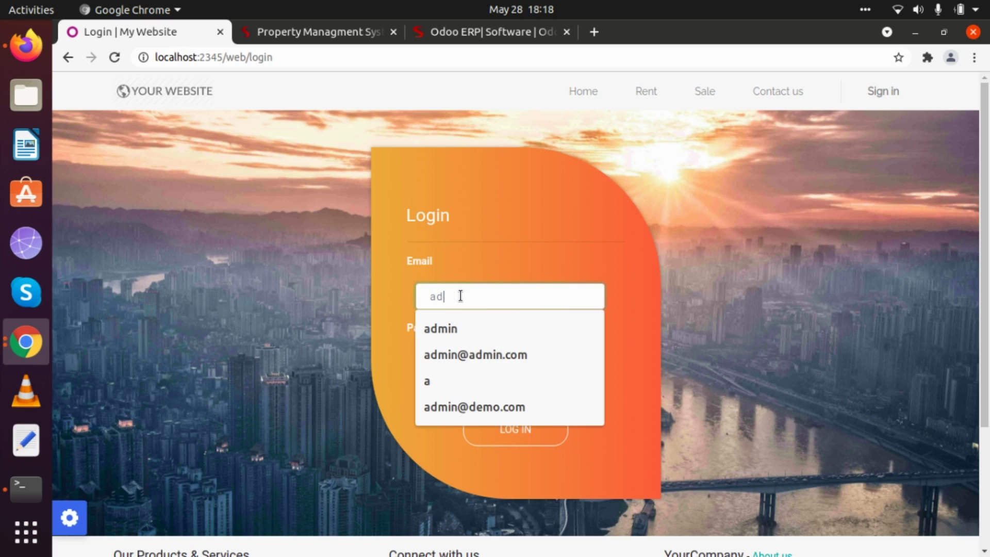
{"action": "type", "text": "n"}
{"action": "key", "text": "Tab"}
{"action": "type", "text": "admin"}
{"action": "key", "text": "Return"}
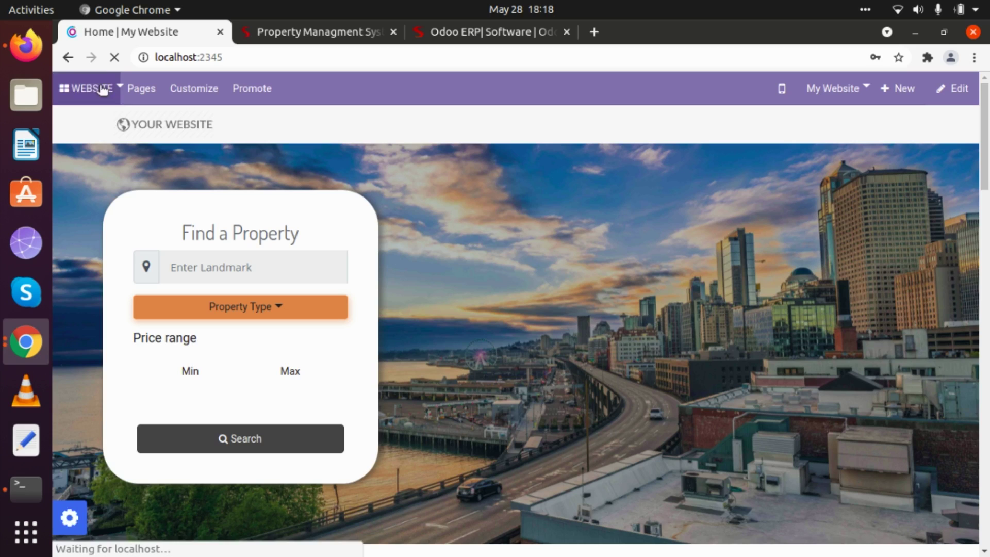
Open the Property Management app from the apps menu
{"action": "left_click", "coordinate": [87, 82]}
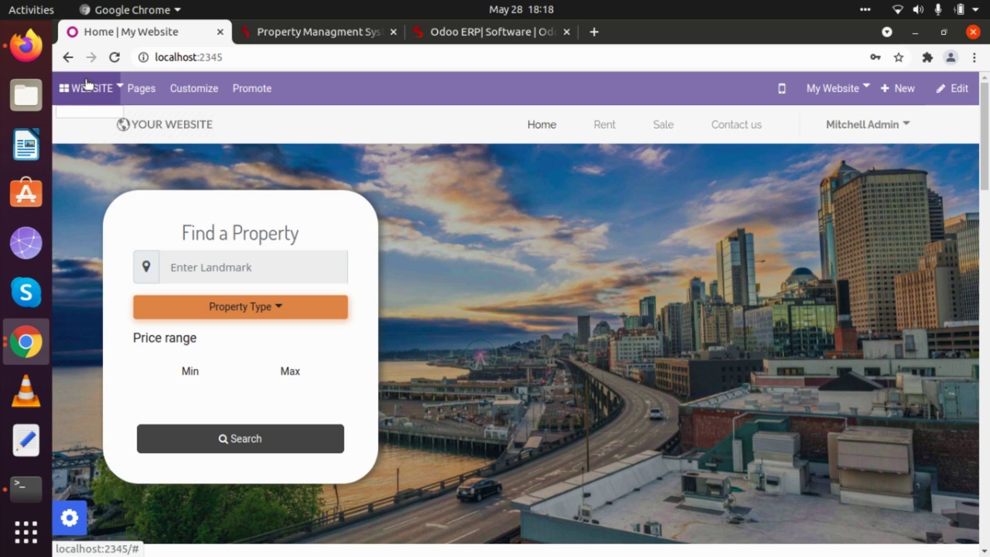
{"action": "left_click", "coordinate": [87, 94]}
{"action": "left_click", "coordinate": [107, 92]}
{"action": "left_click", "coordinate": [115, 244]}
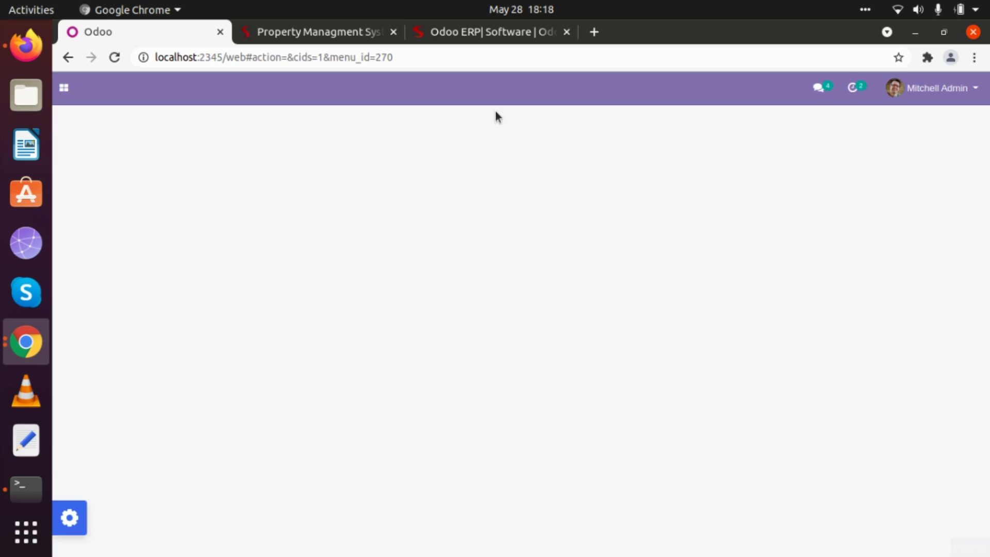
Show the Property Type list under Configuration
{"action": "left_click", "coordinate": [696, 89]}
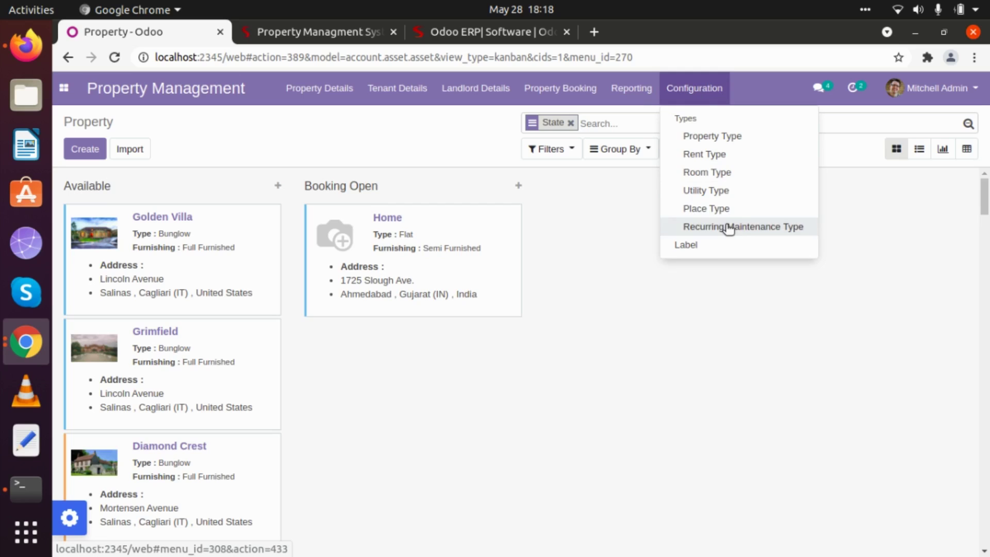
{"action": "left_click", "coordinate": [722, 139]}
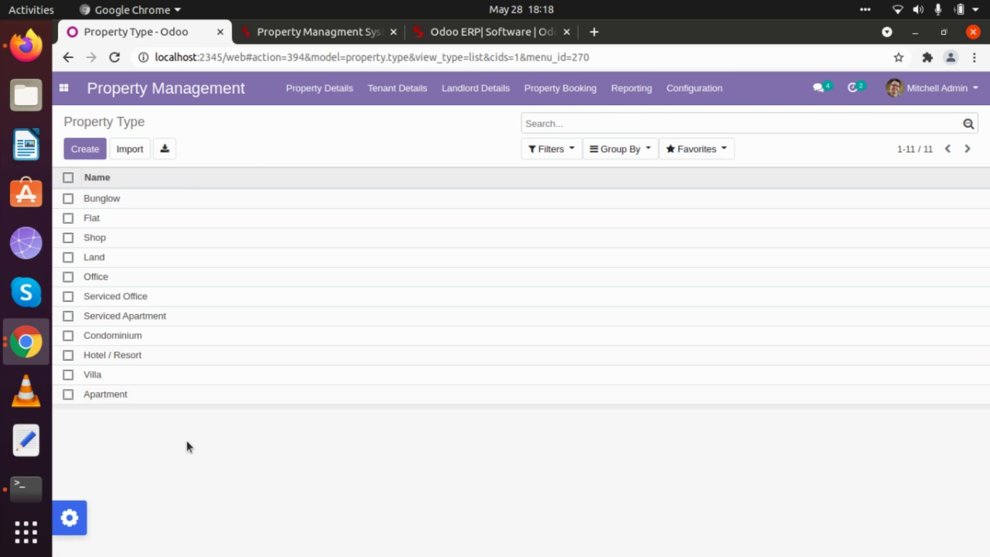
Create and save a 'Water villa' property type, then return to the list
{"action": "left_click", "coordinate": [80, 150]}
{"action": "left_click", "coordinate": [291, 210]}
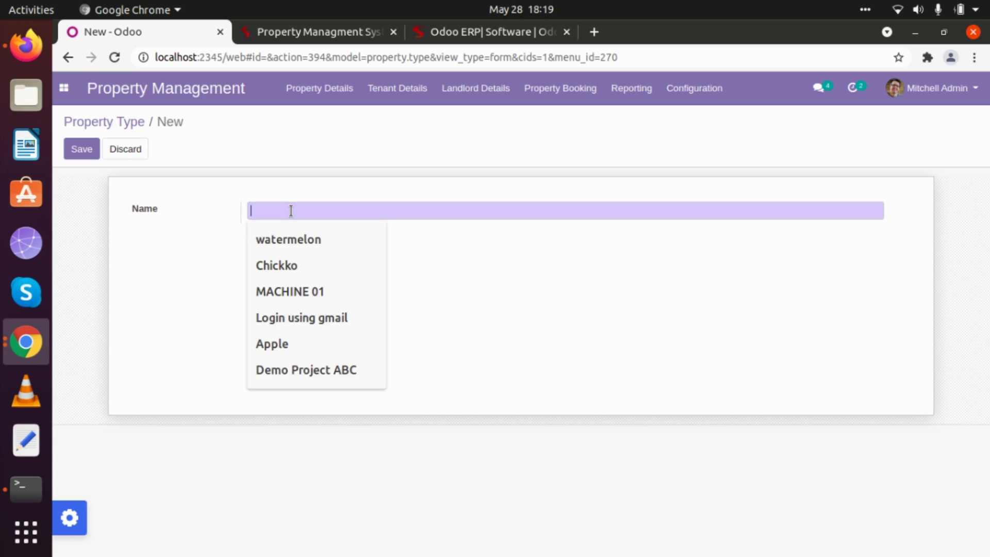
{"action": "type", "text": "Wate"}
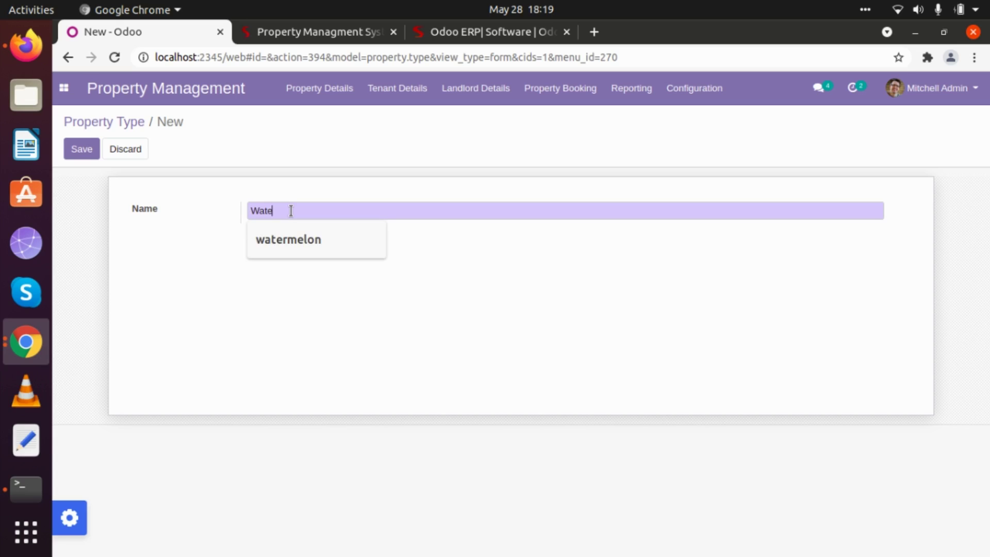
{"action": "type", "text": "r villa"}
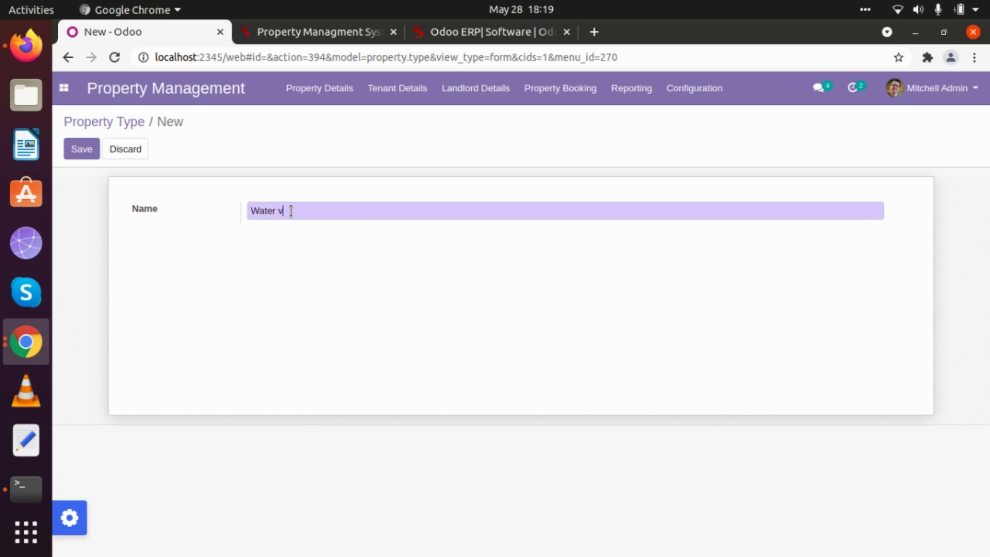
{"action": "left_click", "coordinate": [81, 150]}
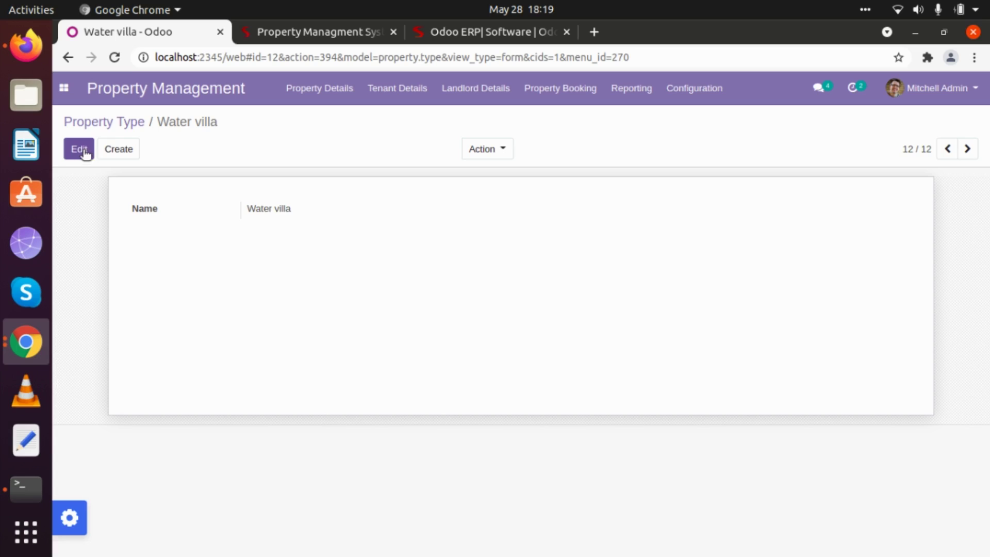
{"action": "left_click", "coordinate": [116, 124]}
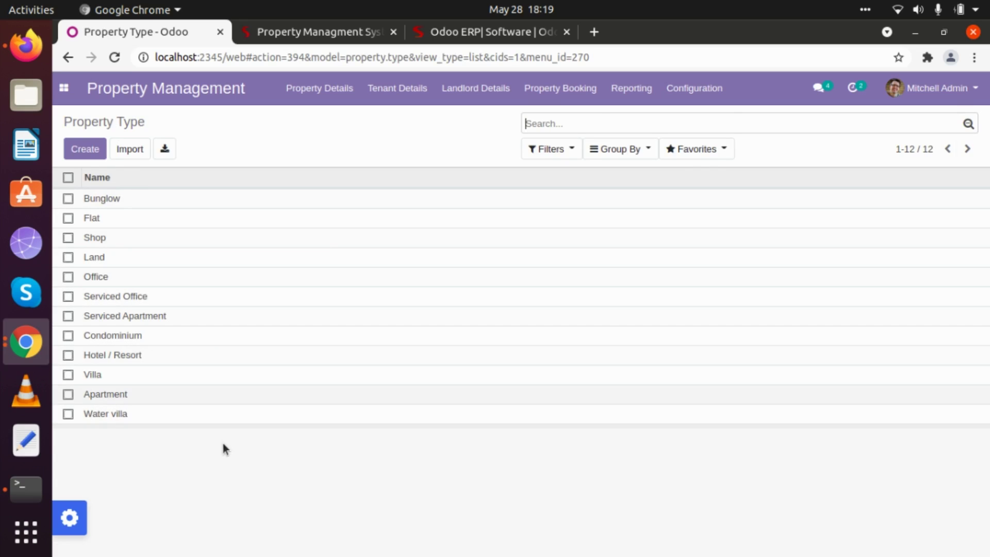
Start a new rent type under Configuration > Rent Type with name 1 and period Weekly
{"action": "left_click", "coordinate": [704, 98]}
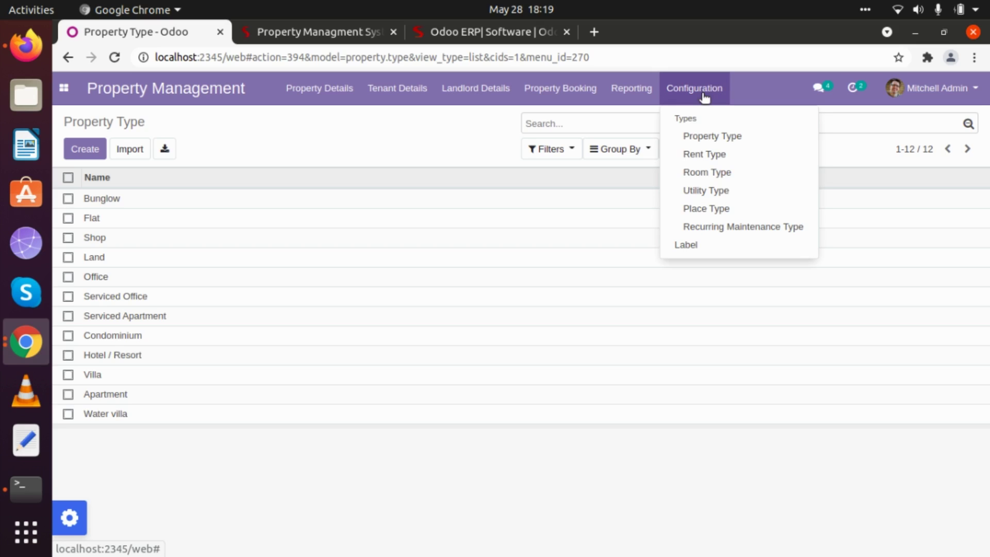
{"action": "left_click", "coordinate": [705, 154]}
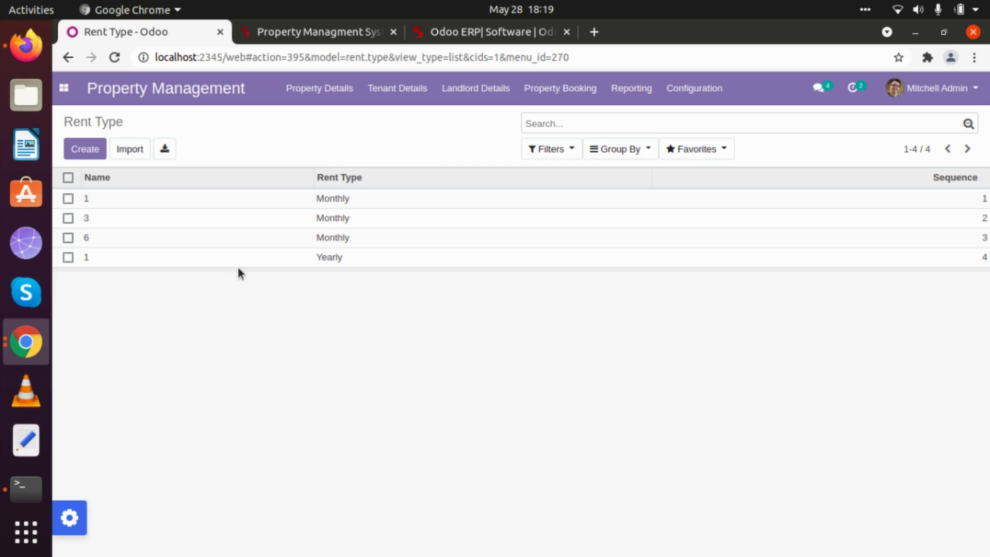
{"action": "left_click", "coordinate": [78, 151]}
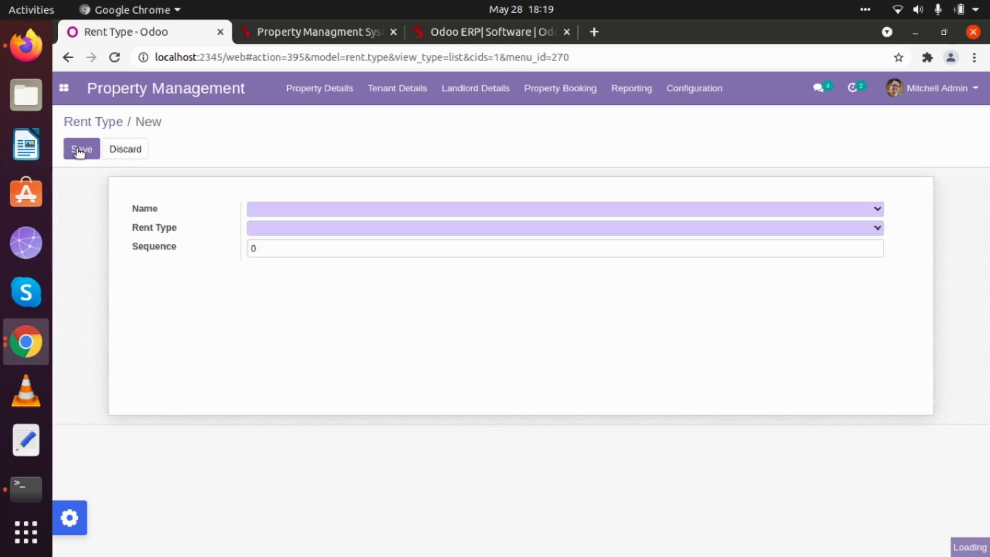
{"action": "left_click", "coordinate": [287, 208]}
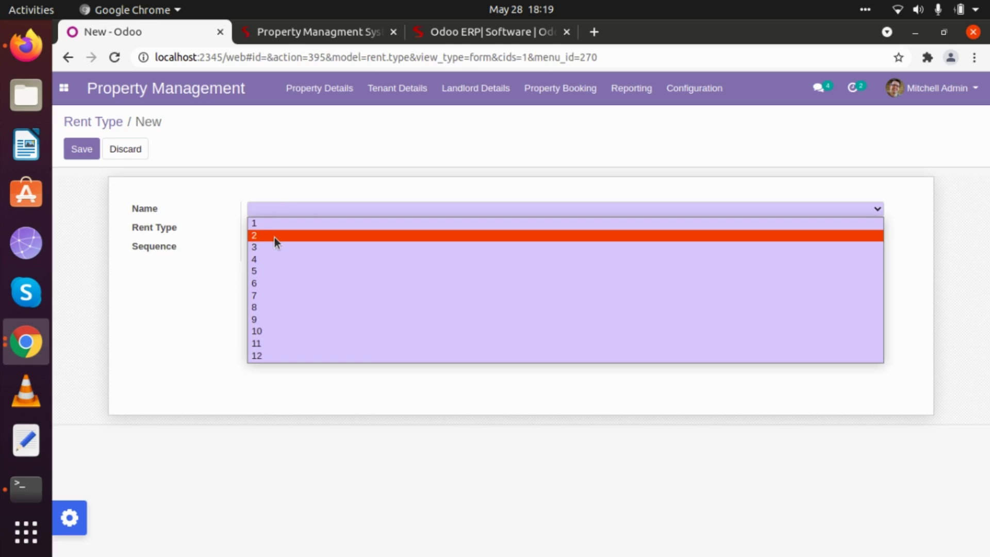
{"action": "left_click", "coordinate": [273, 227]}
{"action": "left_click", "coordinate": [273, 227]}
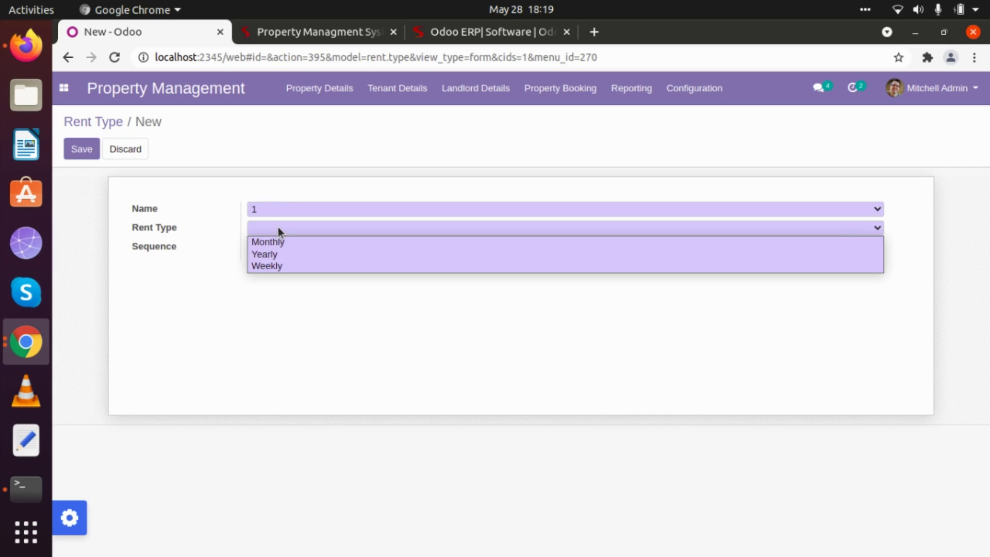
{"action": "left_click", "coordinate": [283, 264]}
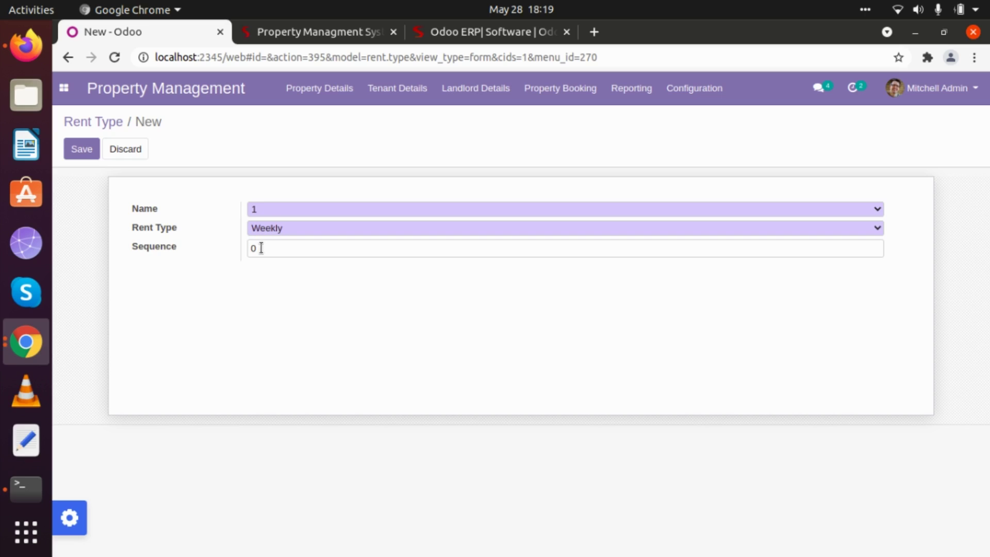
Set its sequence to 5, save it, and go back to the Rent Type list
{"action": "left_click_drag", "start_coordinate": [272, 248], "coordinate": [247, 249]}
{"action": "key", "text": "BackSpace"}
{"action": "type", "text": "5"}
{"action": "left_click", "coordinate": [78, 149]}
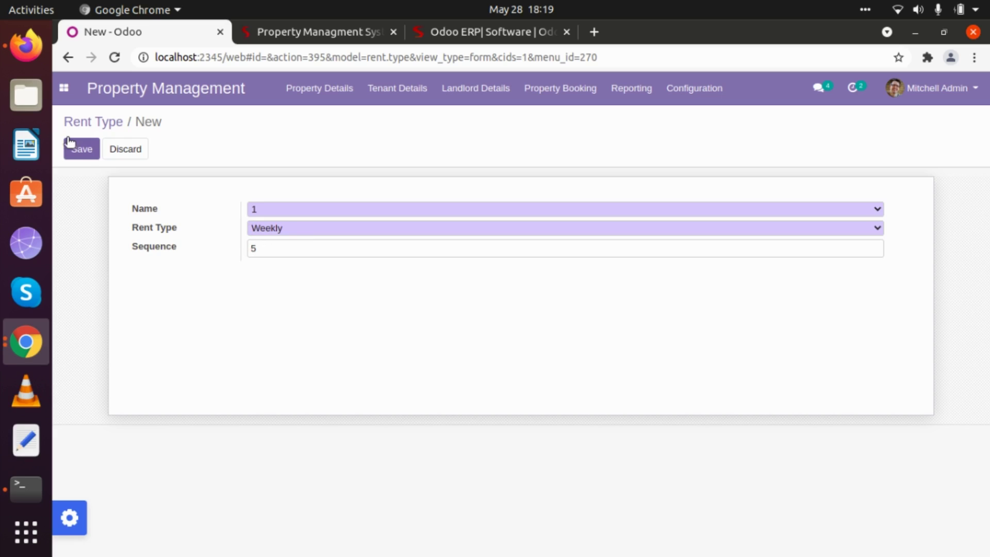
{"action": "left_click", "coordinate": [102, 123]}
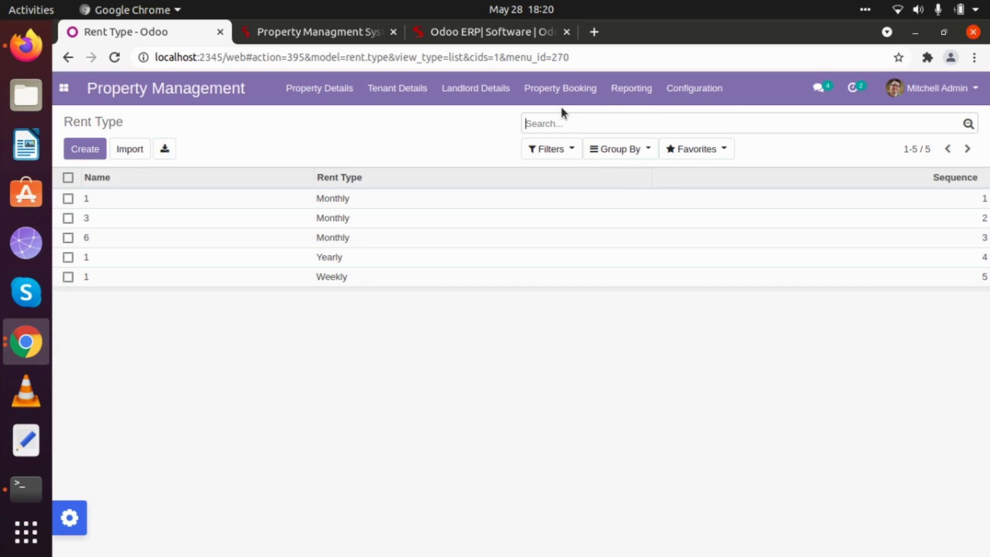
Start a new room type from Configuration > Room Type
{"action": "left_click", "coordinate": [694, 101]}
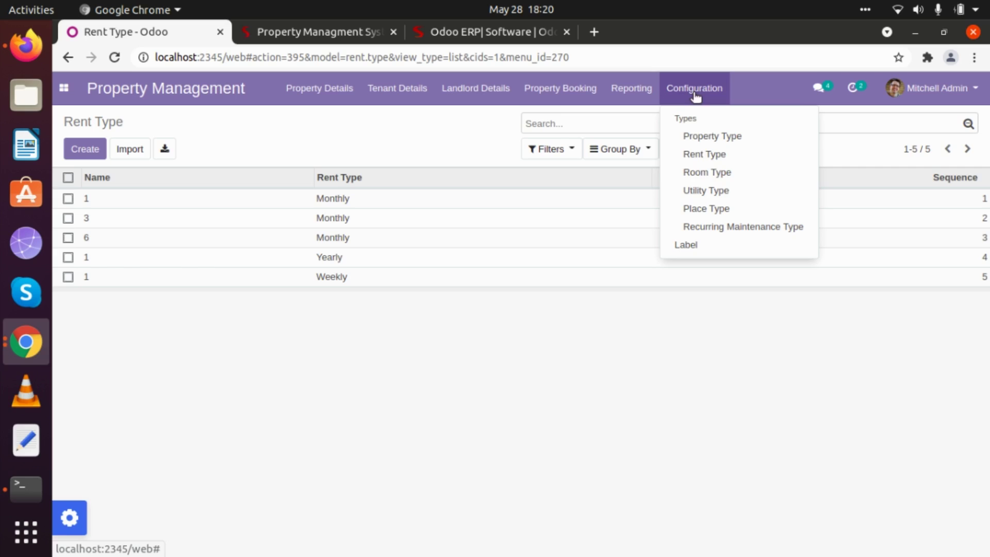
{"action": "left_click", "coordinate": [711, 175]}
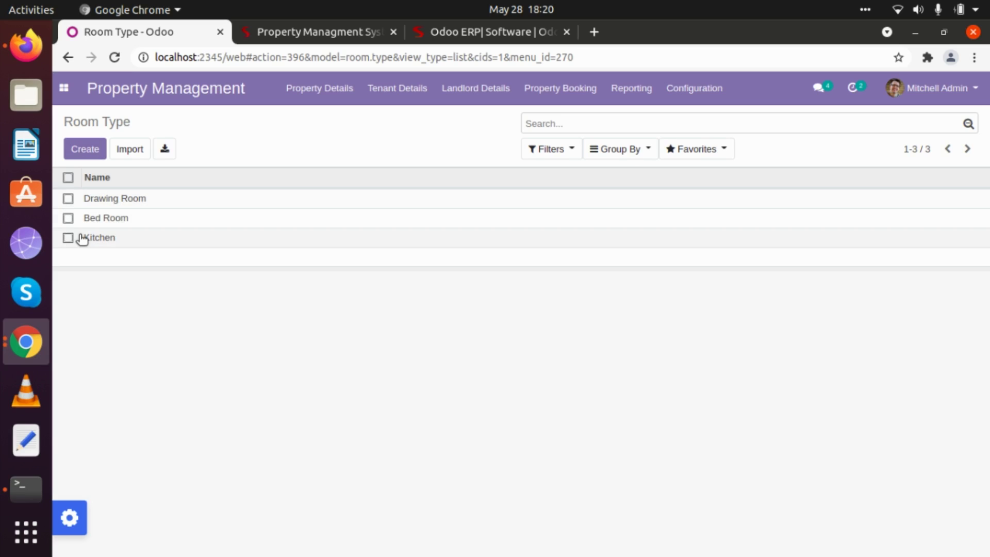
{"action": "left_click", "coordinate": [84, 151]}
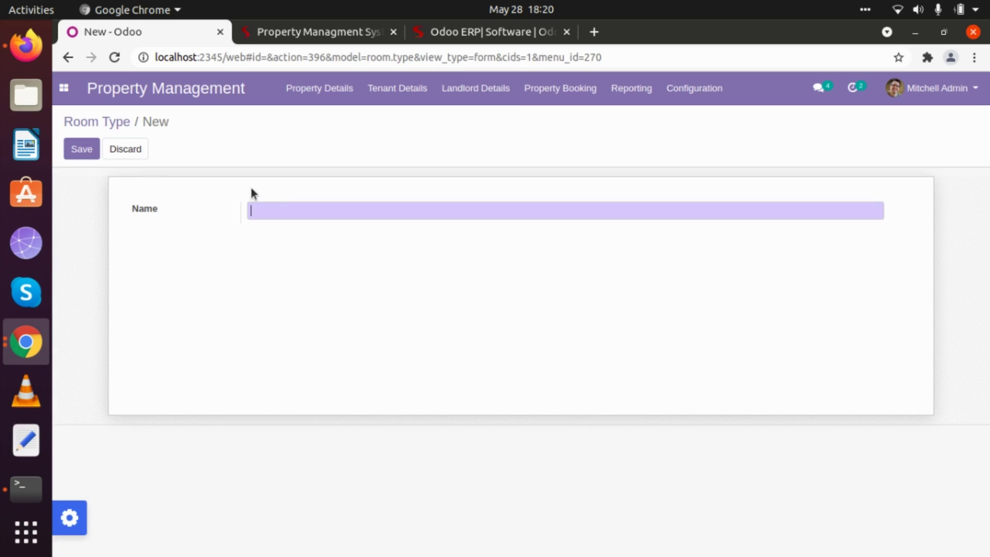
Name it 'Servernt Quater', save, and return to the Room Type list
{"action": "left_click", "coordinate": [269, 203]}
{"action": "type", "text": "T"}
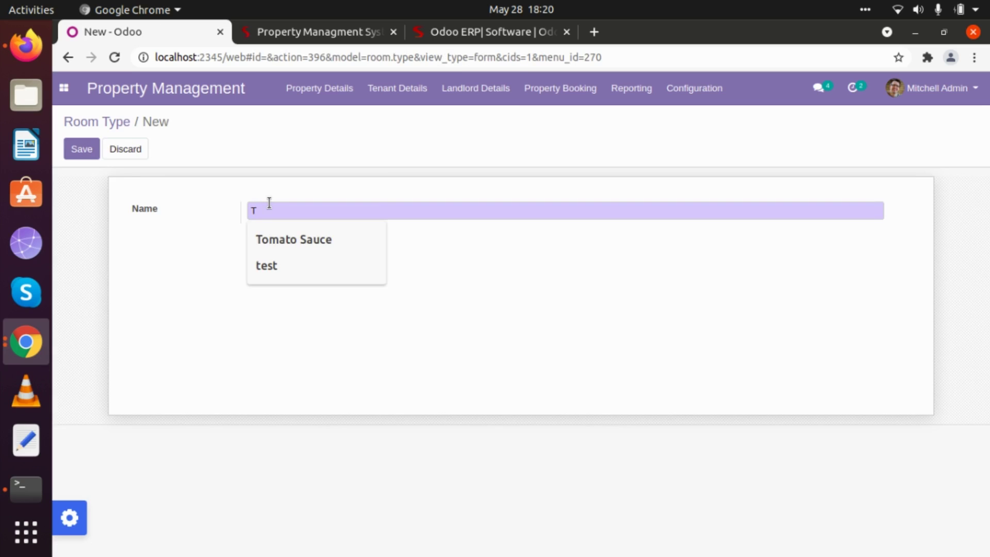
{"action": "key", "text": "BackSpace"}
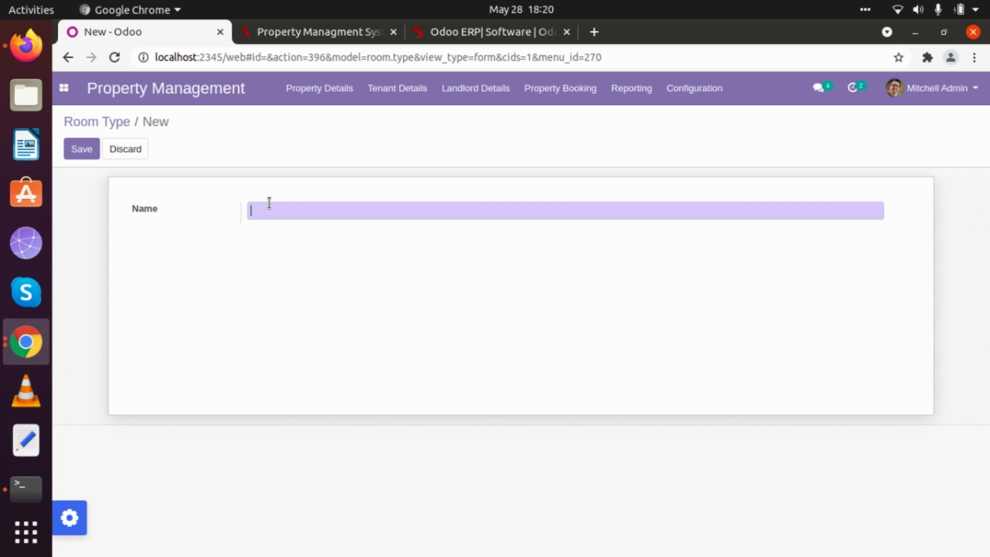
{"action": "type", "text": "Quater"}
{"action": "key", "text": "Home"}
{"action": "type", "text": "Servernt"}
{"action": "left_click", "coordinate": [81, 149]}
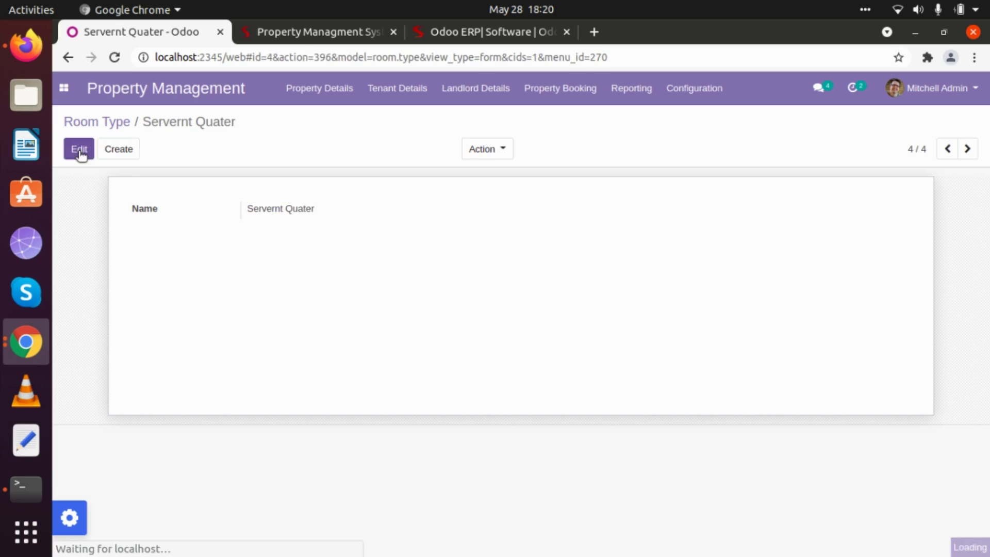
{"action": "left_click", "coordinate": [101, 124]}
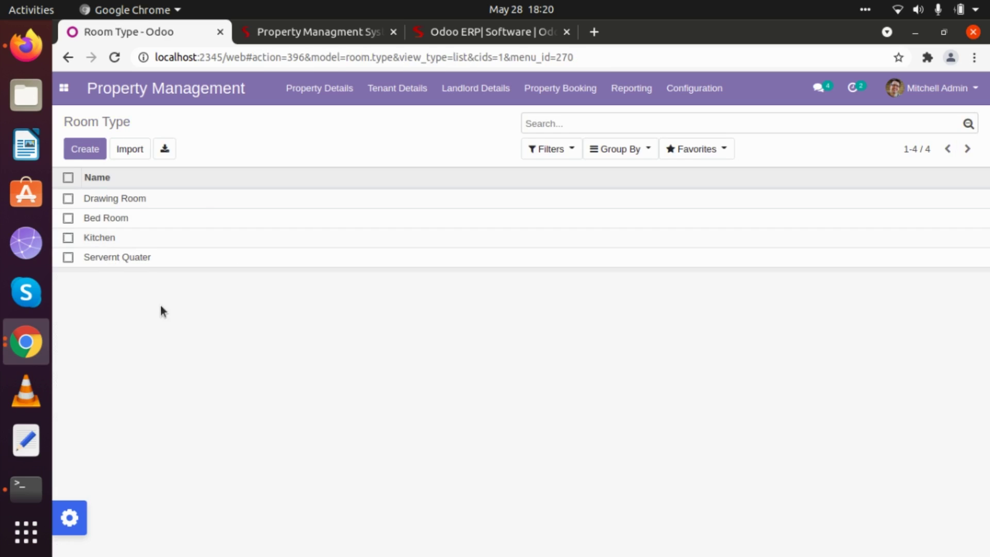
Create and save a 'Lift facility' utility type under Configuration > Utility Type
{"action": "left_click", "coordinate": [692, 88]}
{"action": "left_click", "coordinate": [708, 190]}
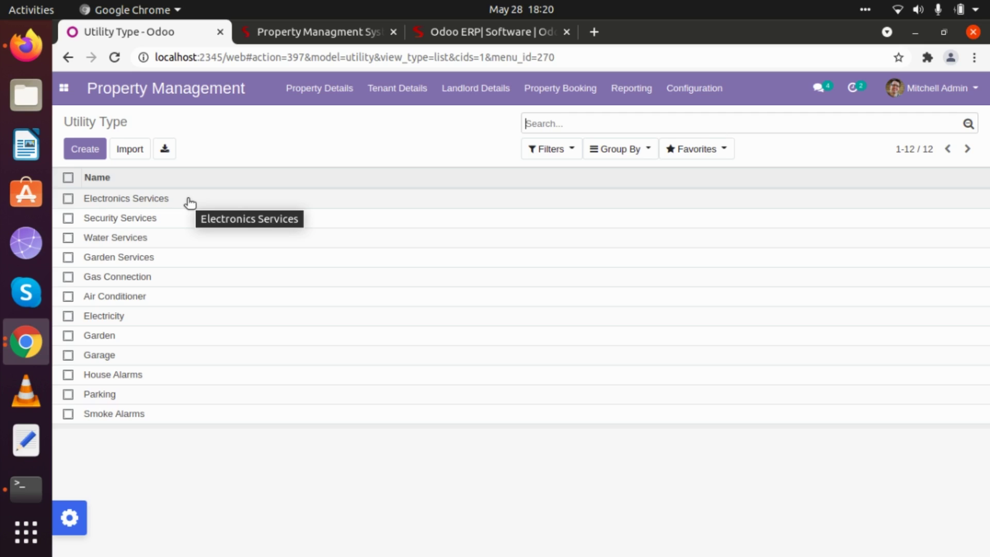
{"action": "left_click", "coordinate": [86, 150]}
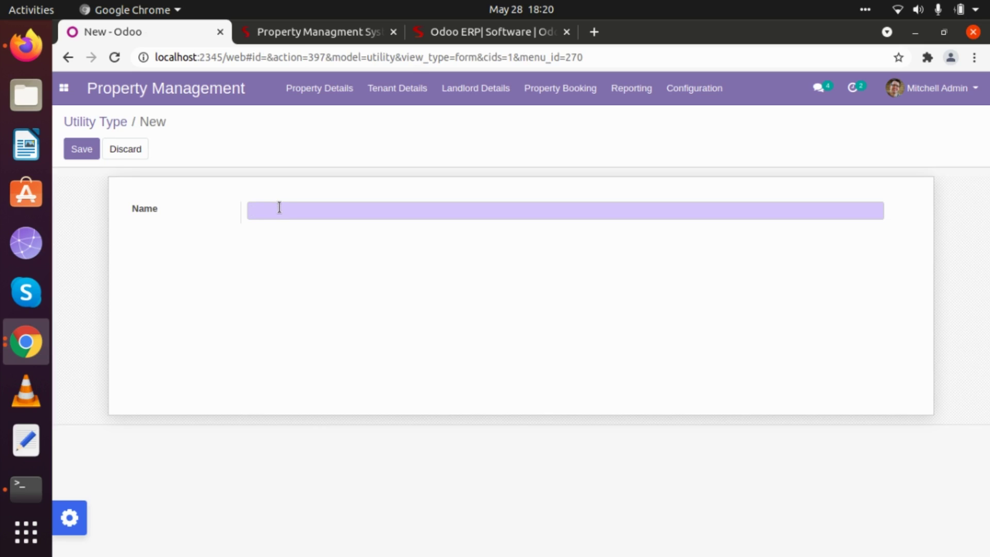
{"action": "left_click", "coordinate": [273, 206]}
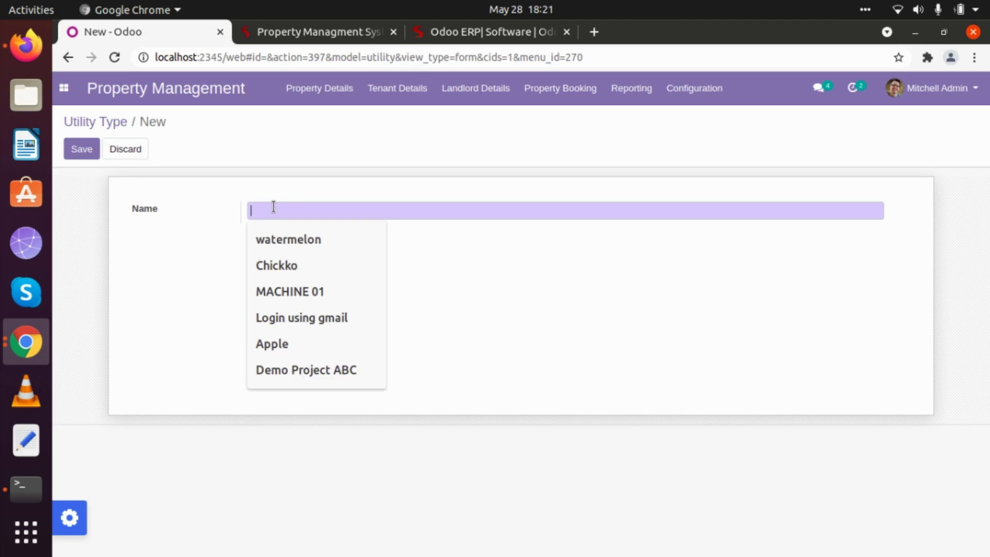
{"action": "type", "text": "Lift "}
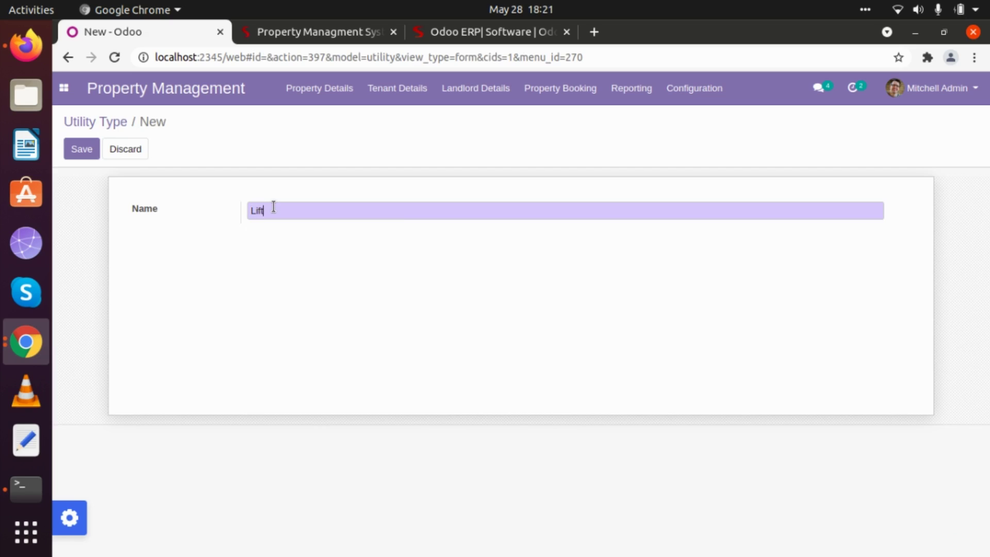
{"action": "type", "text": "facility"}
{"action": "left_click", "coordinate": [81, 149]}
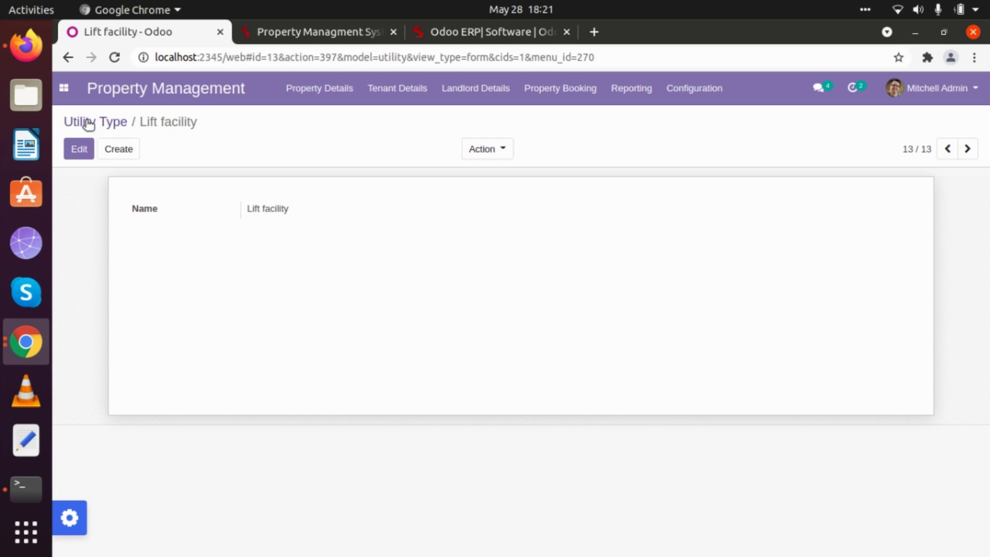
{"action": "left_click", "coordinate": [85, 122]}
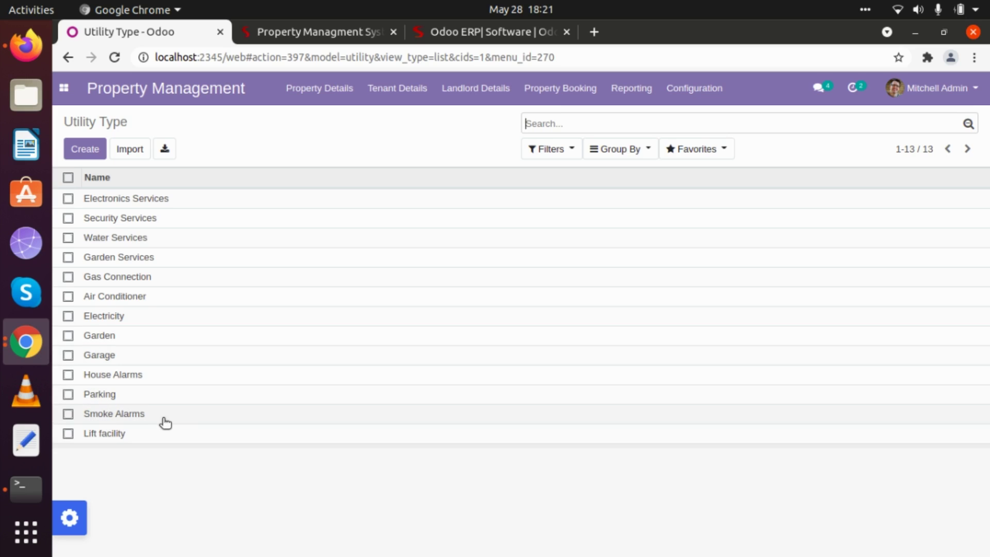
Create and save a 'Garden' place type under Configuration > Place Type
{"action": "left_click", "coordinate": [694, 98]}
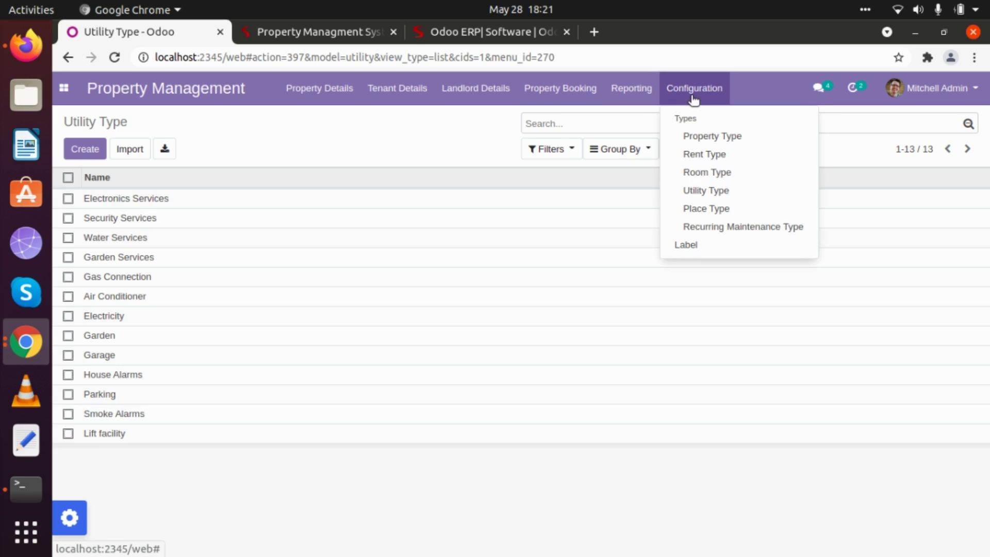
{"action": "left_click", "coordinate": [699, 209]}
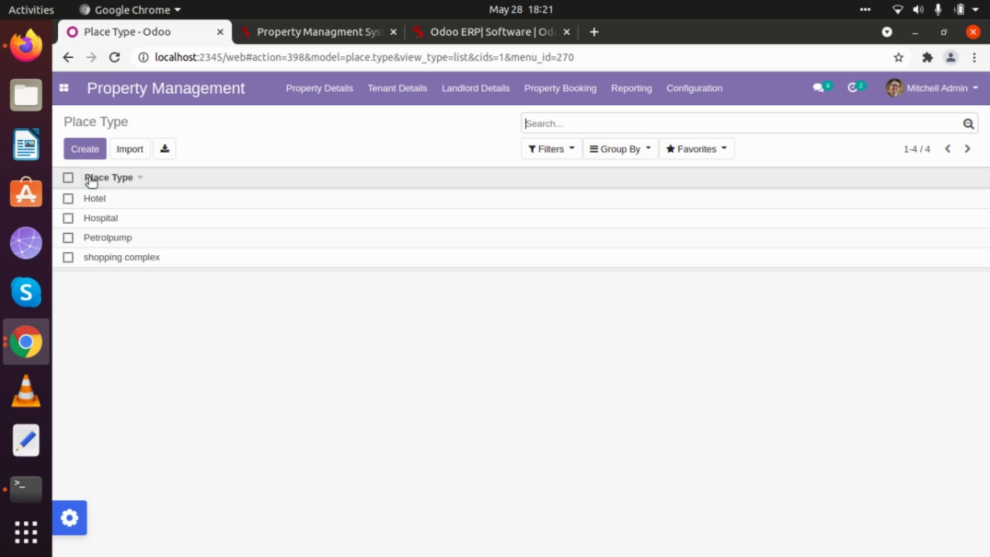
{"action": "left_click", "coordinate": [96, 154]}
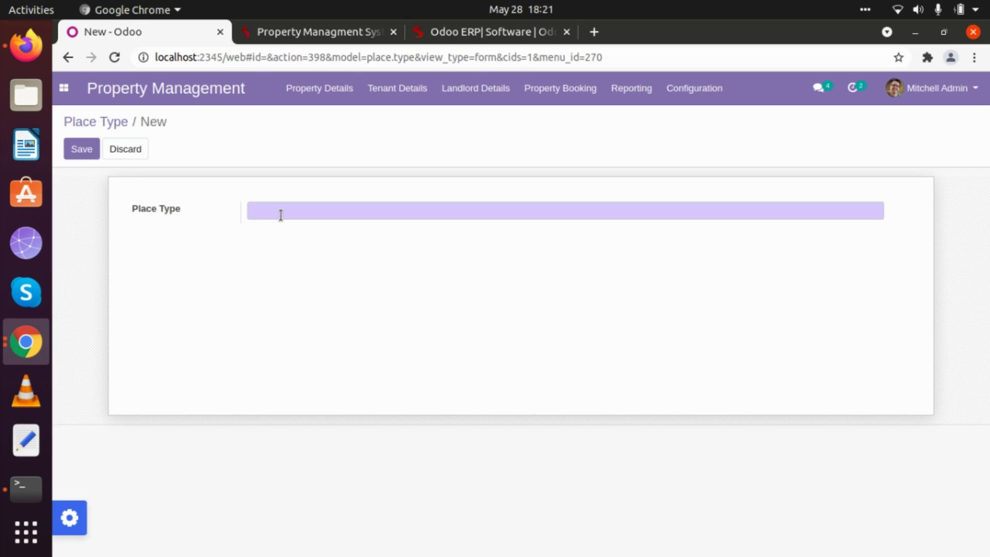
{"action": "type", "text": "Garden"}
{"action": "left_click", "coordinate": [95, 148]}
{"action": "left_click", "coordinate": [99, 122]}
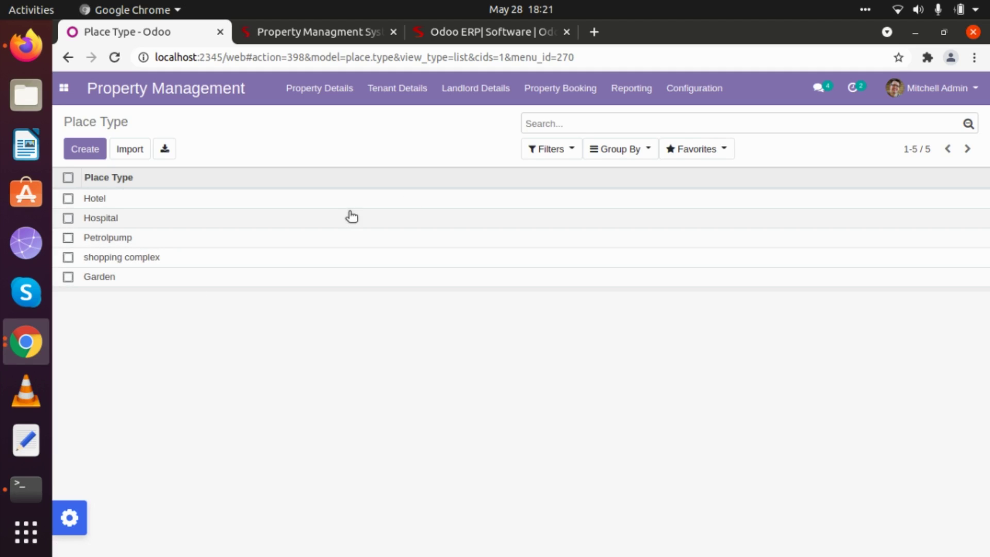
Start a new recurring maintenance type named 'Electricity Check Monthly'
{"action": "left_click", "coordinate": [691, 94]}
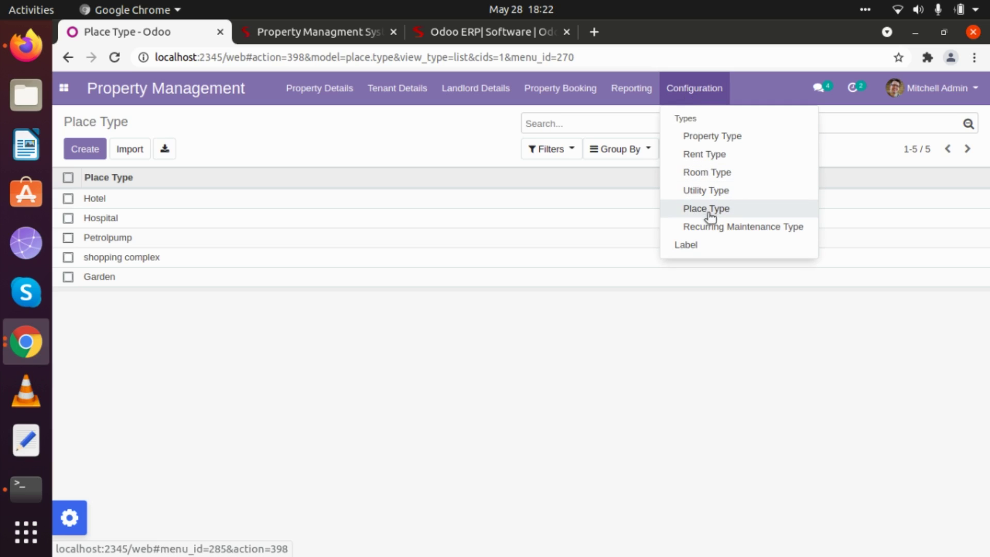
{"action": "left_click", "coordinate": [710, 226]}
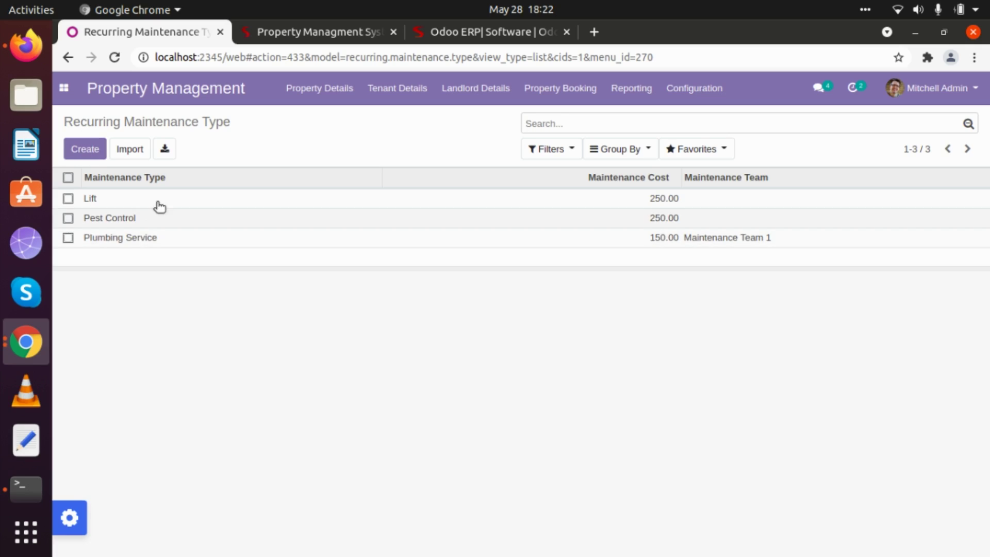
{"action": "left_click", "coordinate": [87, 151]}
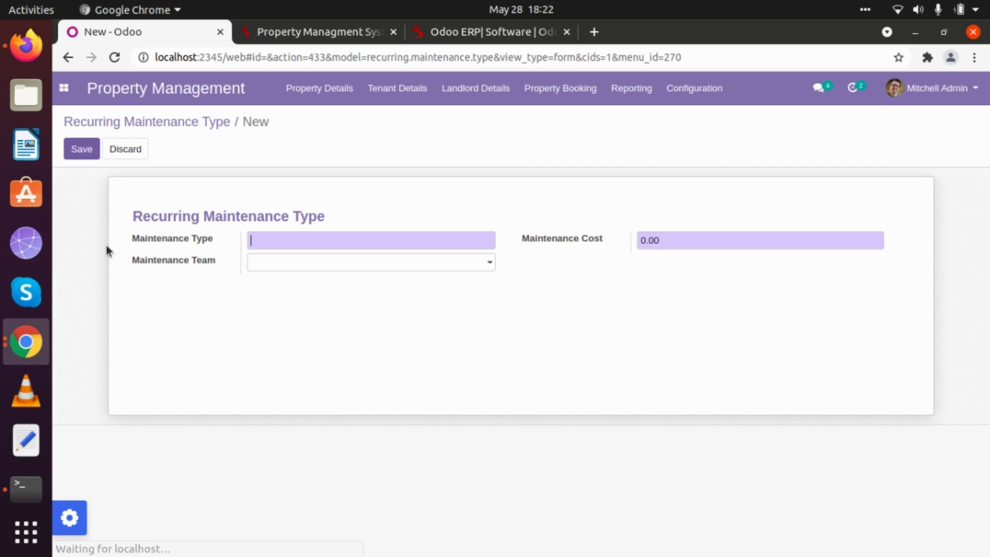
{"action": "left_click", "coordinate": [273, 244]}
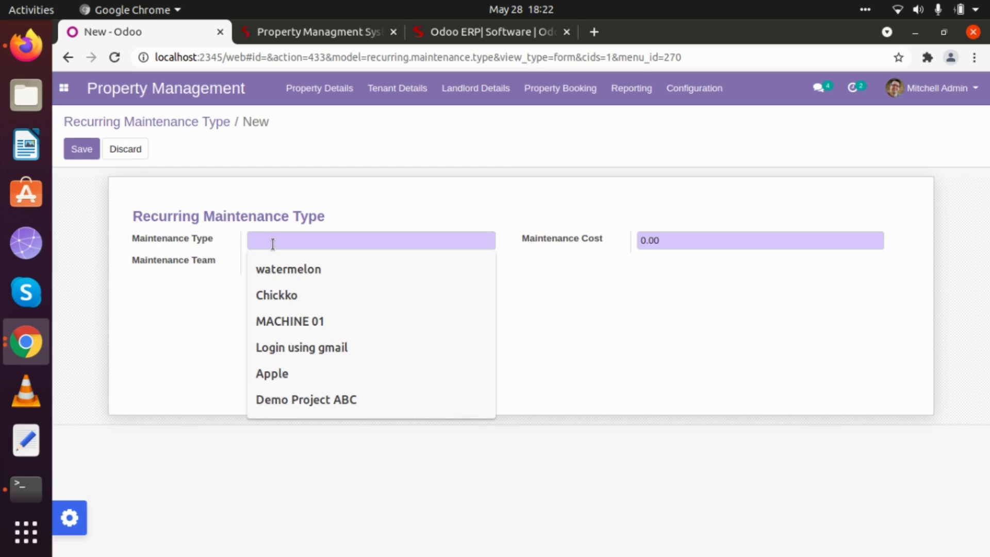
{"action": "type", "text": "Elec"}
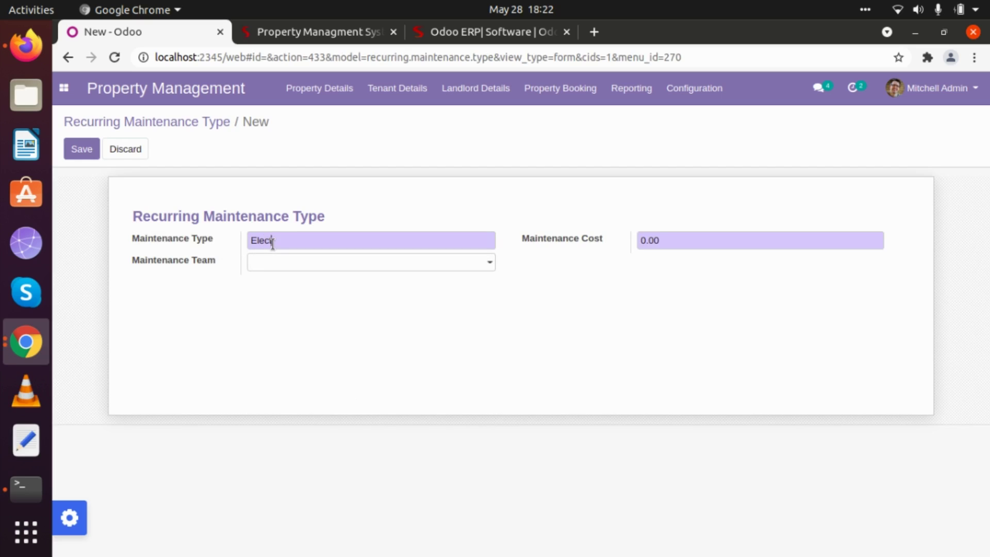
{"action": "type", "text": "tricity Ched"}
{"action": "key", "text": "BackSpace"}
{"action": "type", "text": "ck Monthly"}
Give it cost 100 and the Internal Maintenance team, save, and return to the list
{"action": "key", "text": "Tab"}
{"action": "type", "text": "100"}
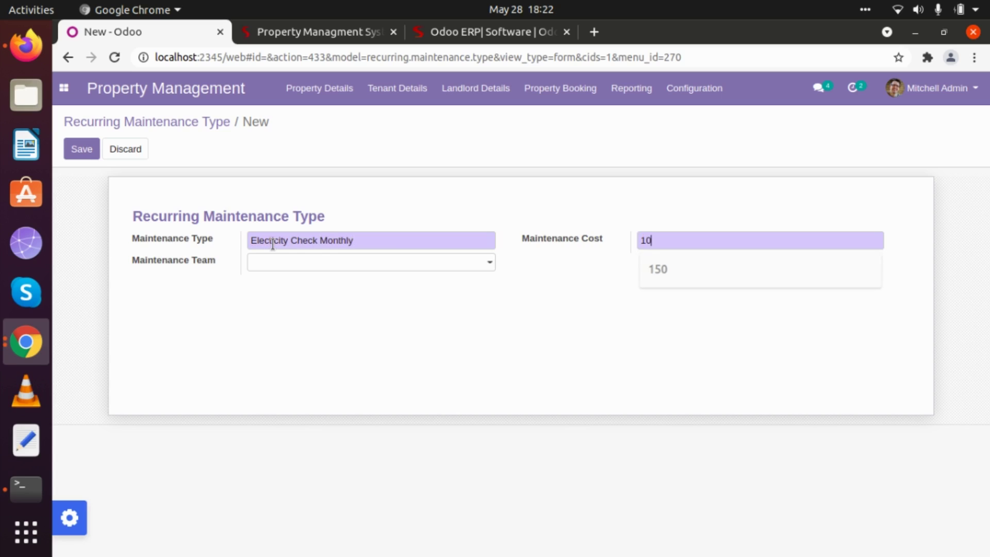
{"action": "left_click", "coordinate": [287, 266]}
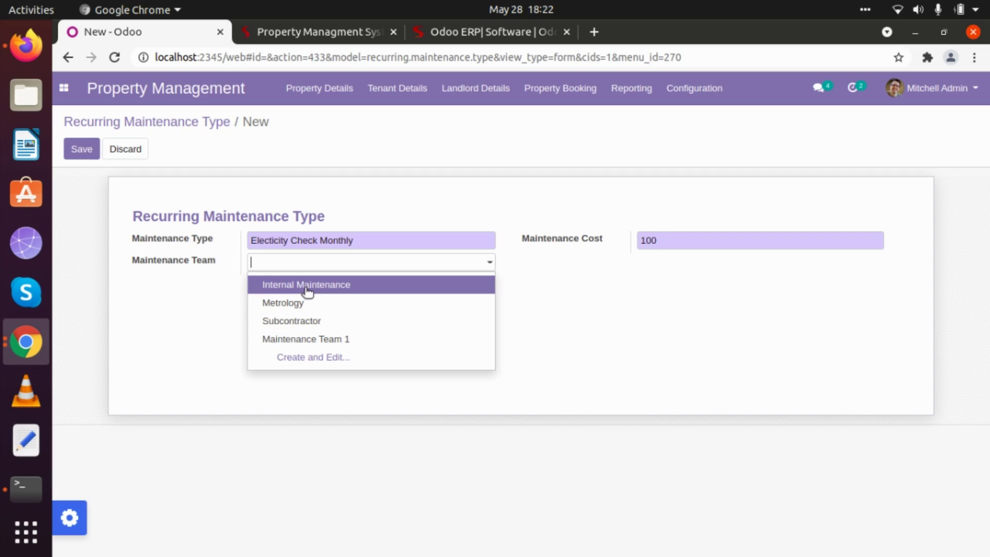
{"action": "left_click", "coordinate": [304, 285]}
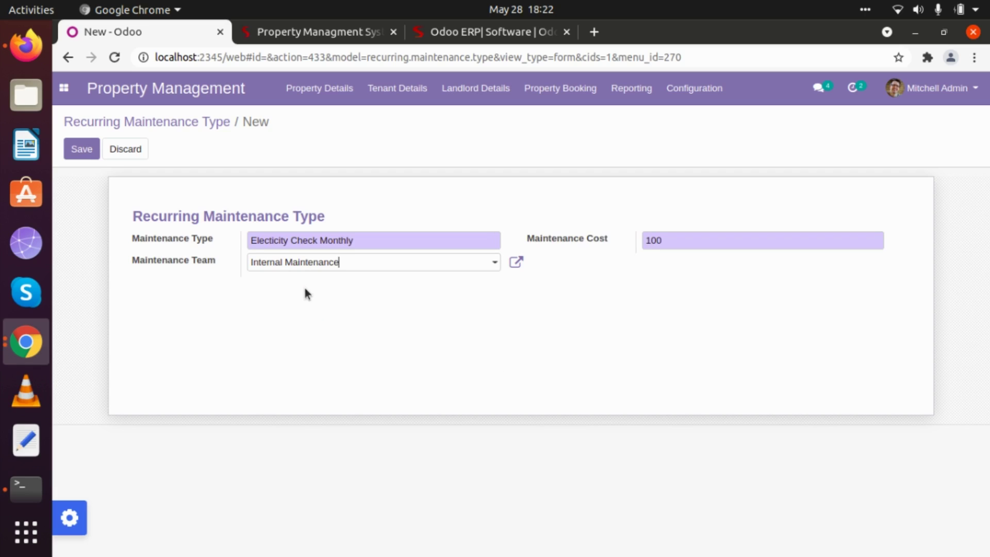
{"action": "left_click", "coordinate": [82, 149]}
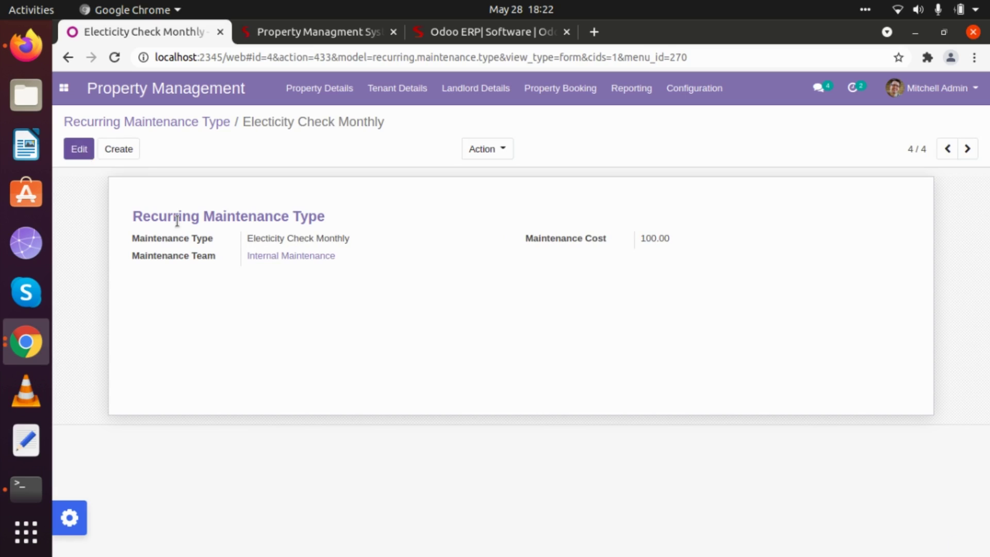
{"action": "left_click", "coordinate": [187, 124]}
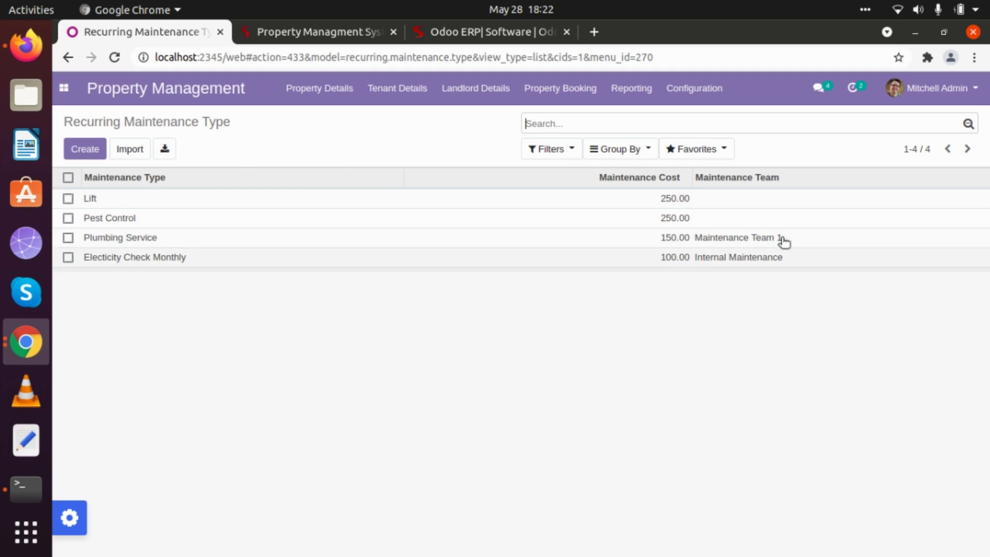
Create and save a label with Number of BHK 2 under Configuration > Label
{"action": "left_click", "coordinate": [696, 97]}
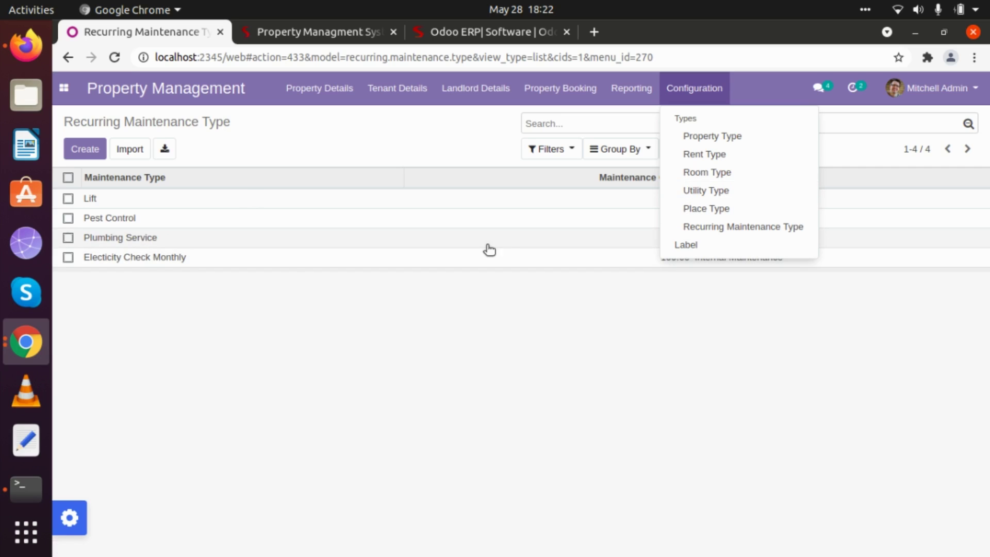
{"action": "left_click", "coordinate": [689, 244]}
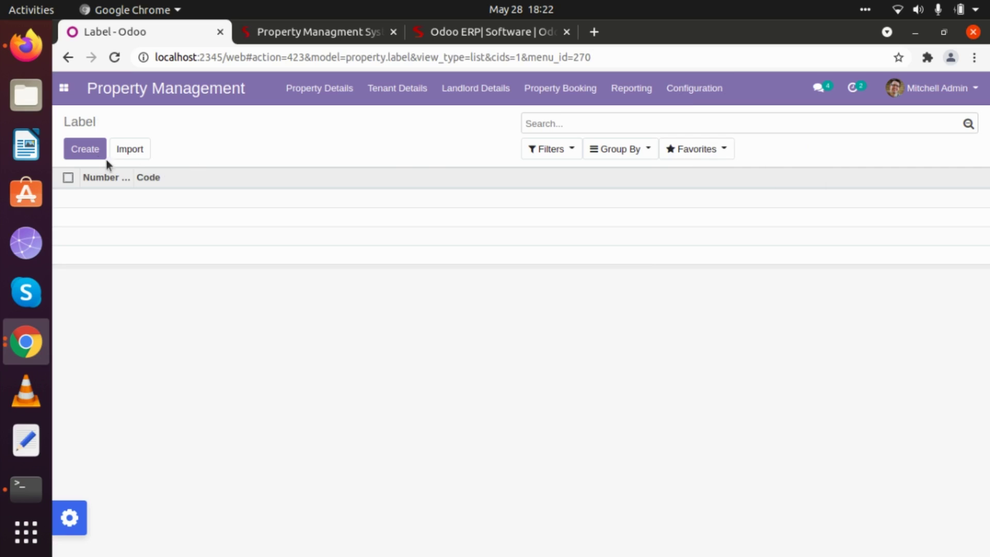
{"action": "left_click", "coordinate": [78, 149]}
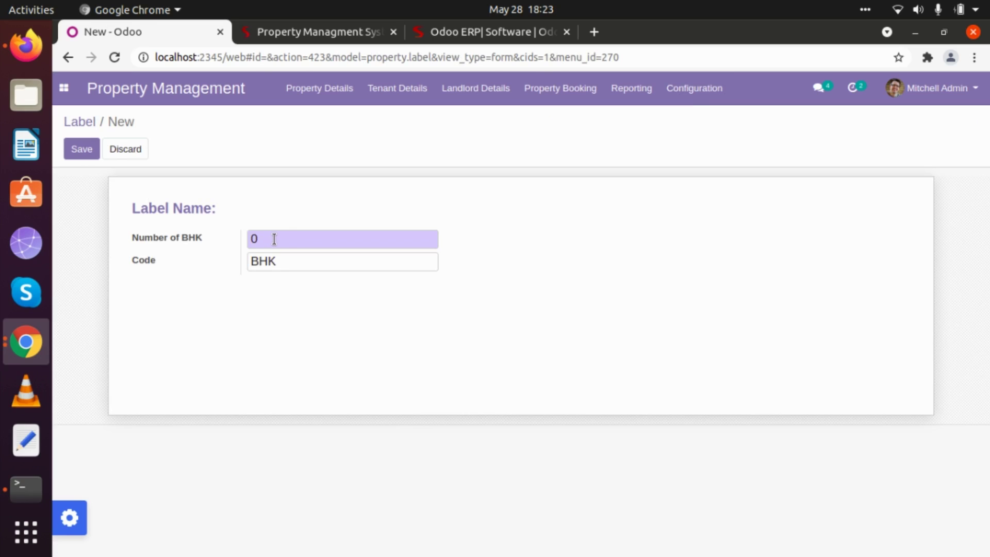
{"action": "type", "text": "1"}
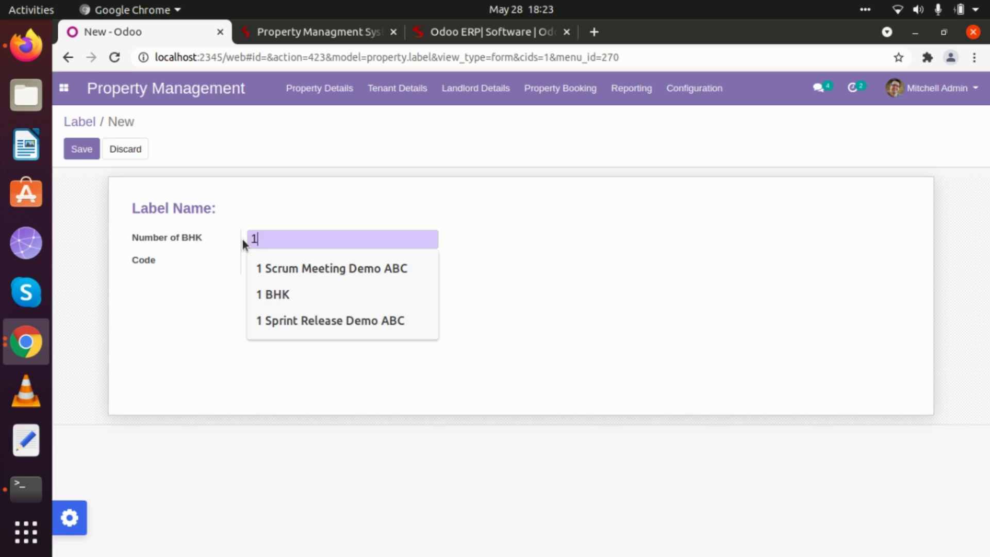
{"action": "key", "text": "BackSpace"}
{"action": "type", "text": "2"}
{"action": "left_click", "coordinate": [209, 282]}
{"action": "left_click", "coordinate": [94, 153]}
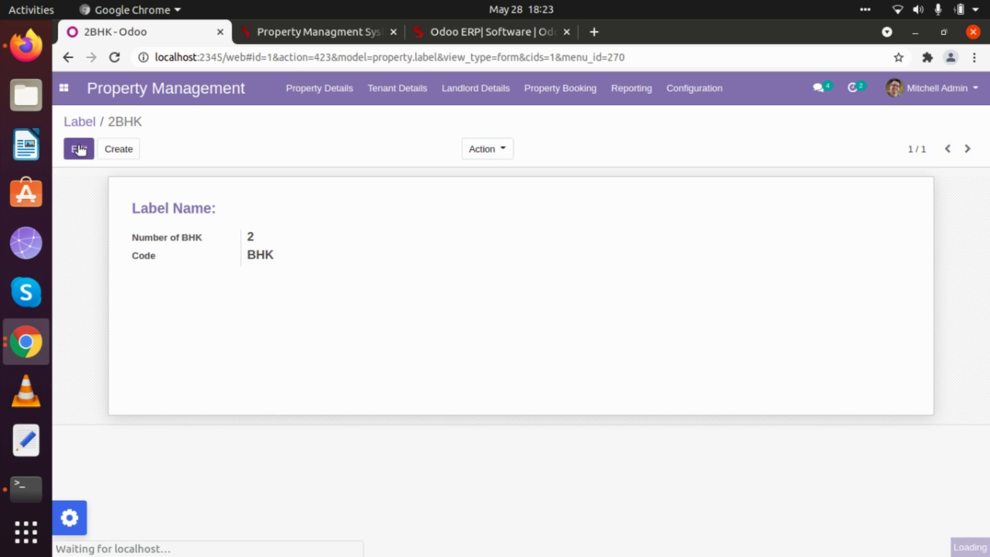
Create and save another label with Number of BHK 3
{"action": "left_click", "coordinate": [118, 149]}
{"action": "left_click_drag", "start_coordinate": [274, 245], "coordinate": [239, 236]}
{"action": "type", "text": "3"}
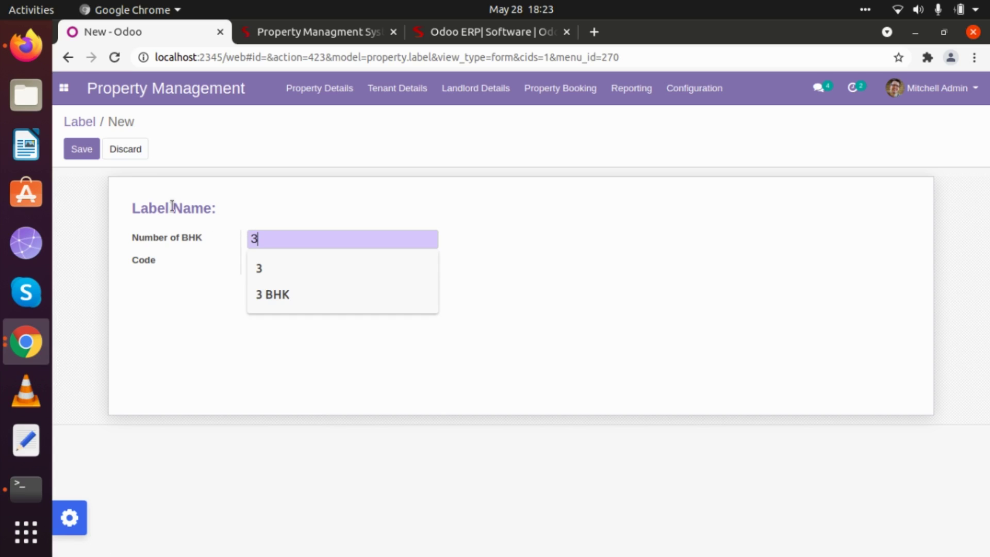
{"action": "left_click", "coordinate": [84, 152]}
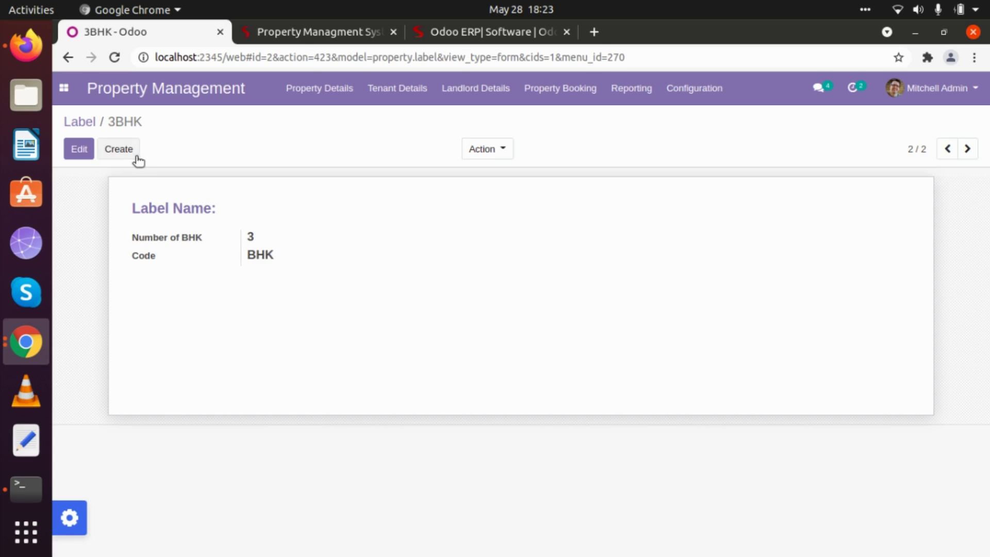
Create a third label, replacing the rejected 3.5 with 4 BHK, and save it
{"action": "left_click", "coordinate": [118, 149]}
{"action": "left_click", "coordinate": [267, 229]}
{"action": "key", "text": "BackSpace"}
{"action": "type", "text": "3.5"}
{"action": "left_click", "coordinate": [81, 148]}
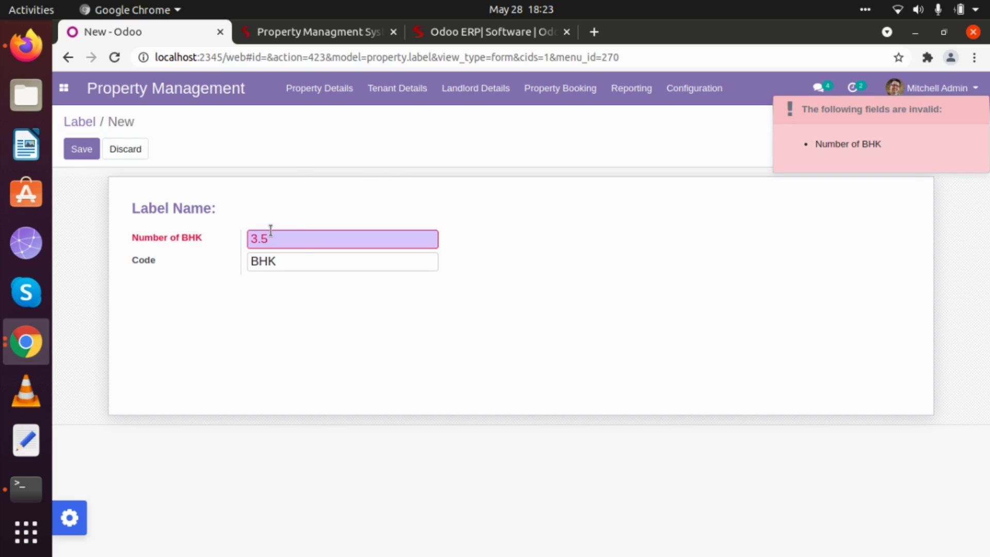
{"action": "left_click_drag", "start_coordinate": [276, 238], "coordinate": [239, 239]}
{"action": "type", "text": "4"}
{"action": "left_click", "coordinate": [81, 148]}
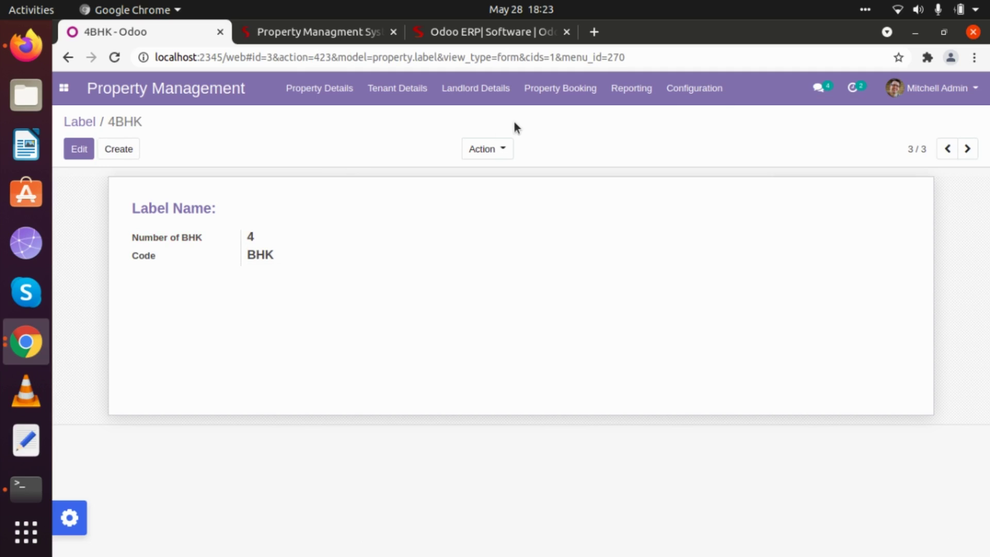
Open the Configuration Label list to review the labels numbered 2, 3 and 4 with code BHK
{"action": "left_click", "coordinate": [694, 92]}
{"action": "left_click", "coordinate": [700, 247]}
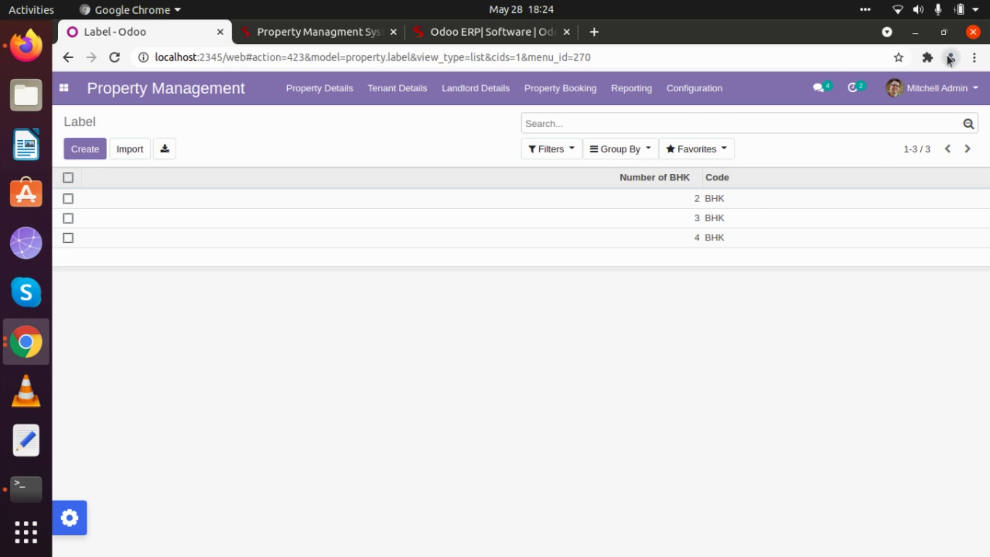
{"action": "left_click", "coordinate": [927, 57]}
{"action": "left_click", "coordinate": [783, 177]}
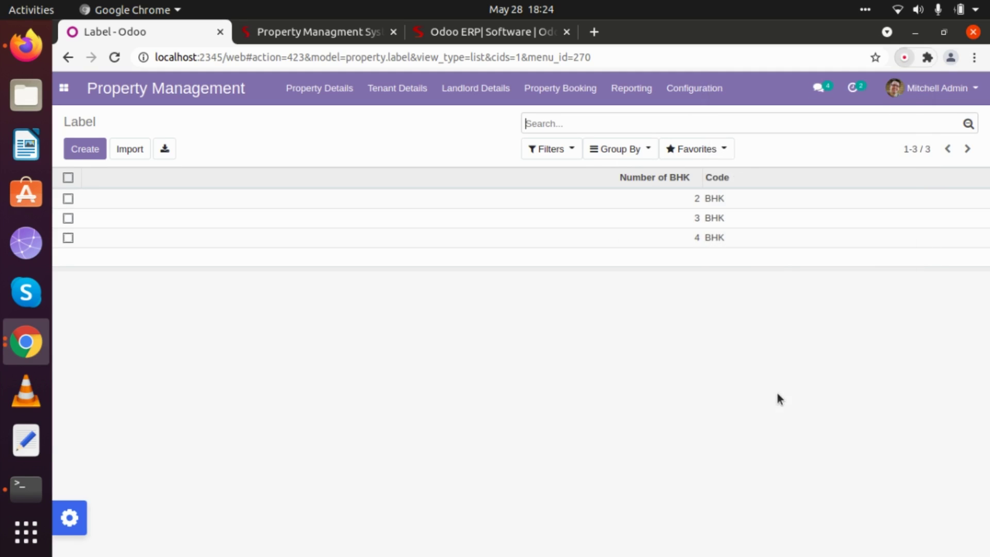